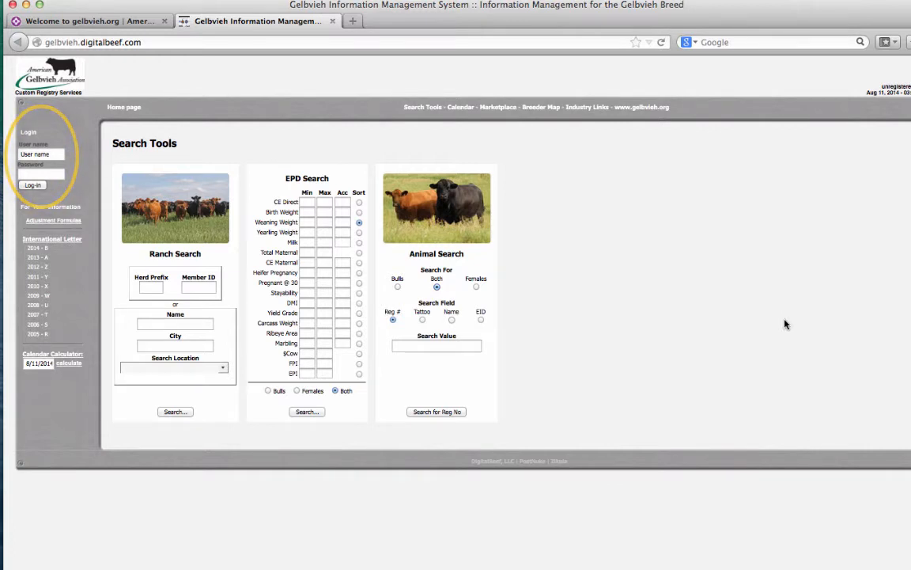
click(41, 153)
text(12632)
key(Tab)
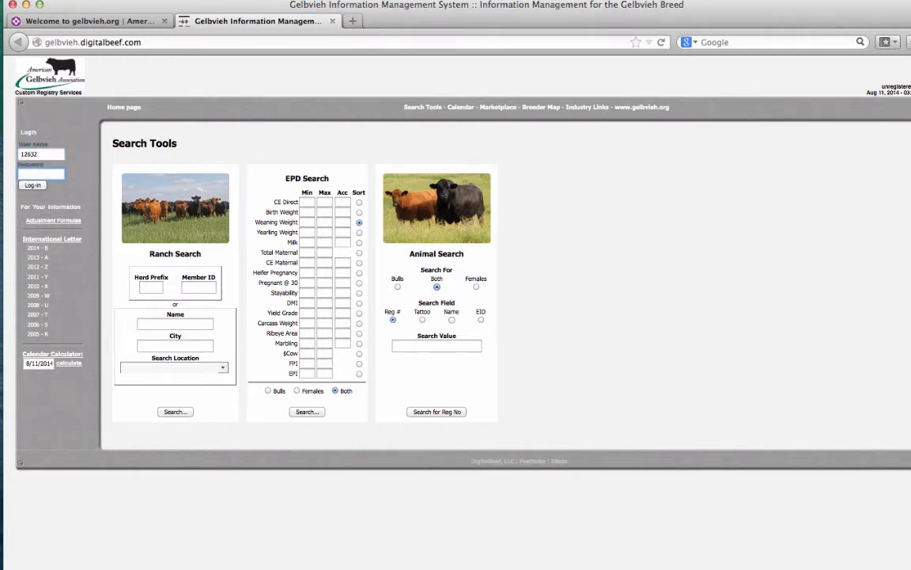
text(********)
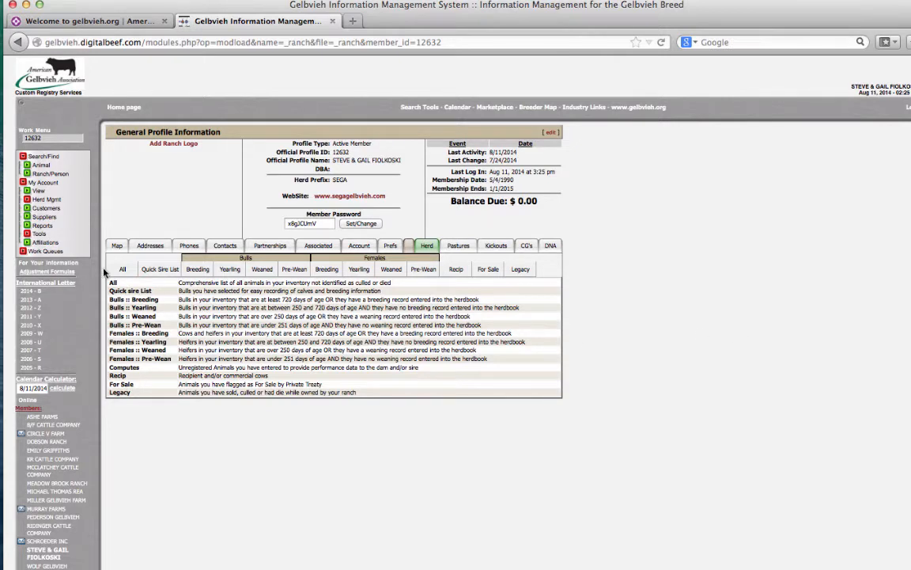
click(60, 252)
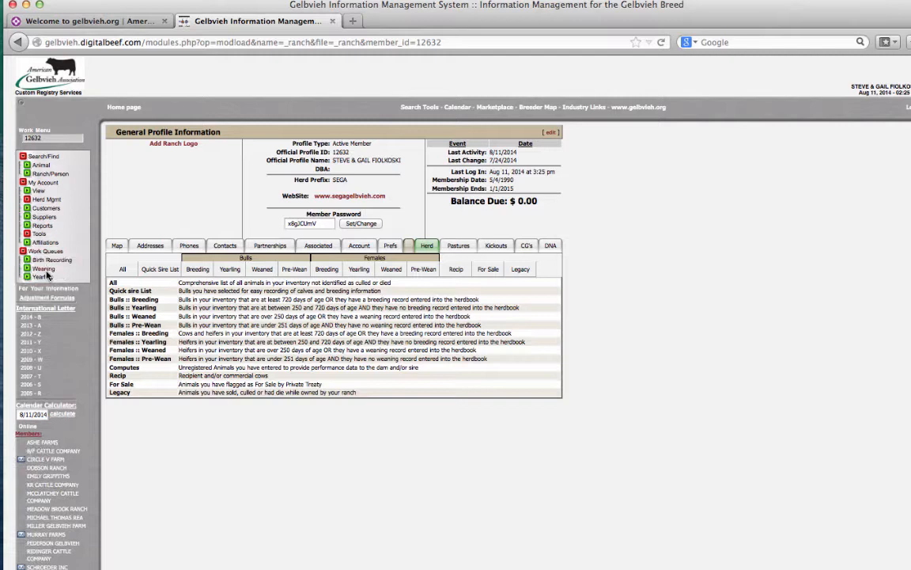
click(44, 277)
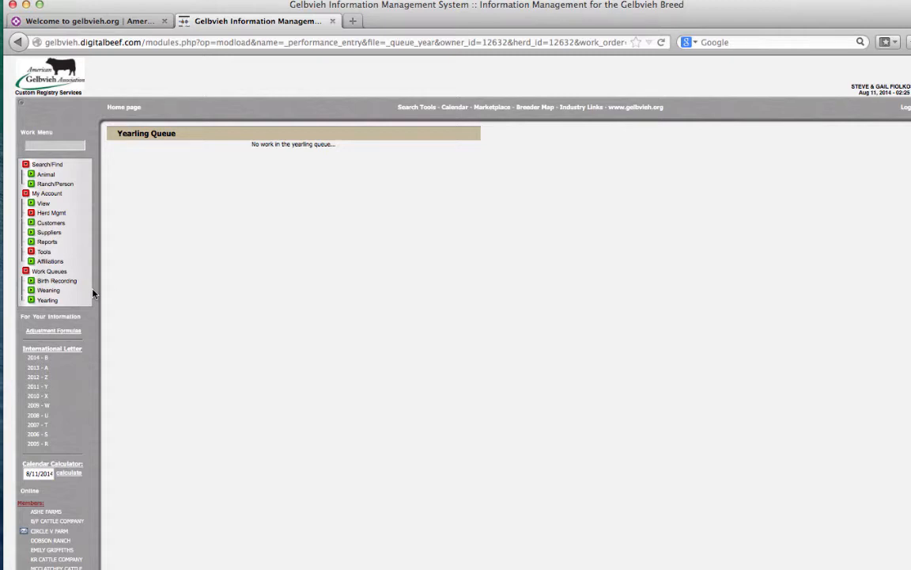
click(44, 204)
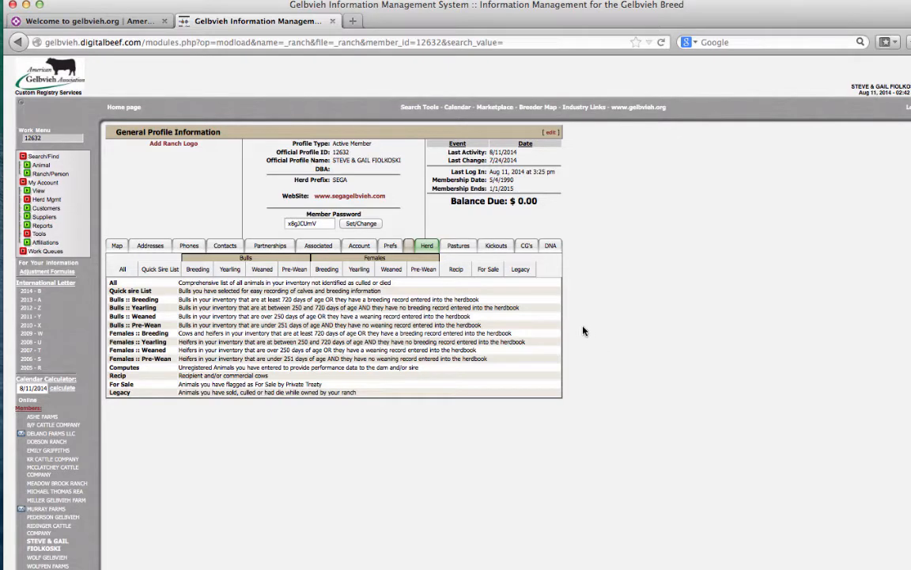
Tick Year for bull 12A under Bulls Yearling and for AKITA 1053A under Females Yearling
click(238, 272)
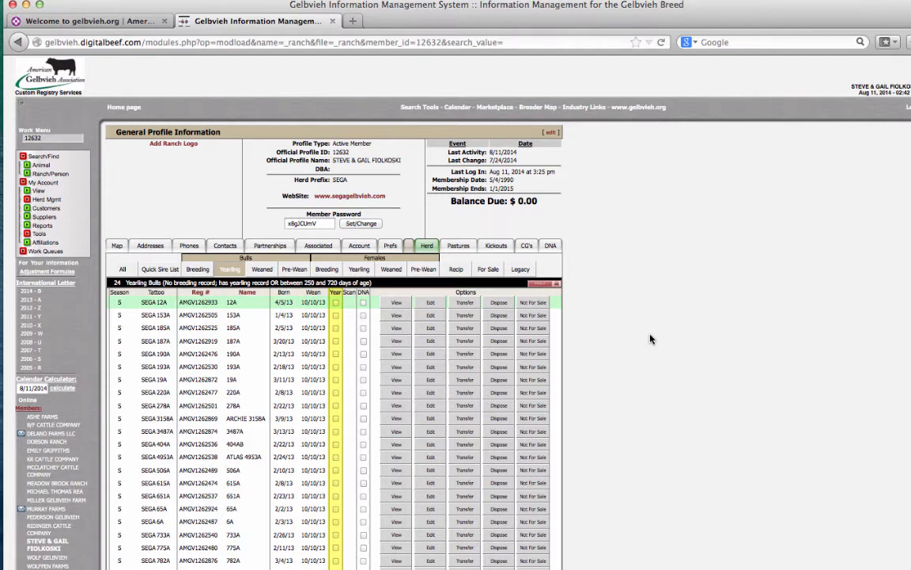
click(335, 303)
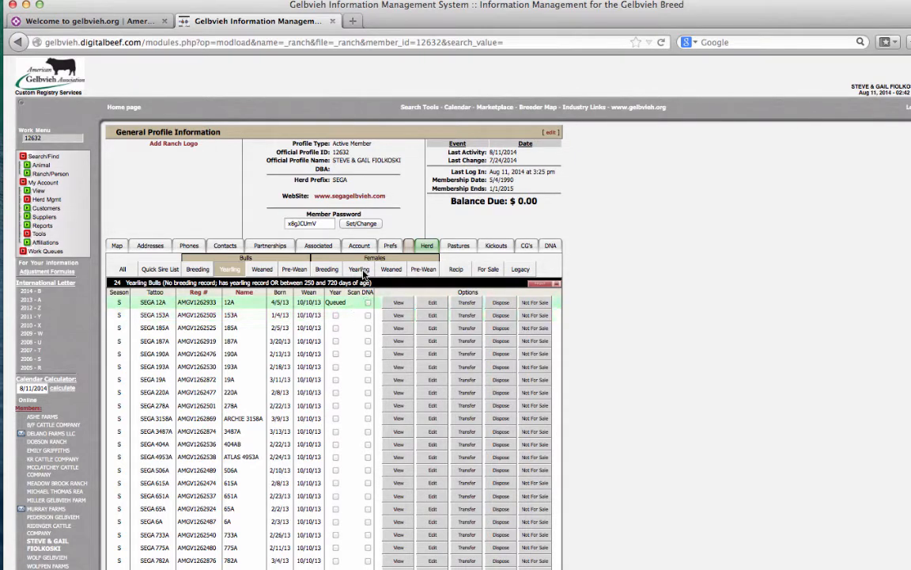
click(360, 270)
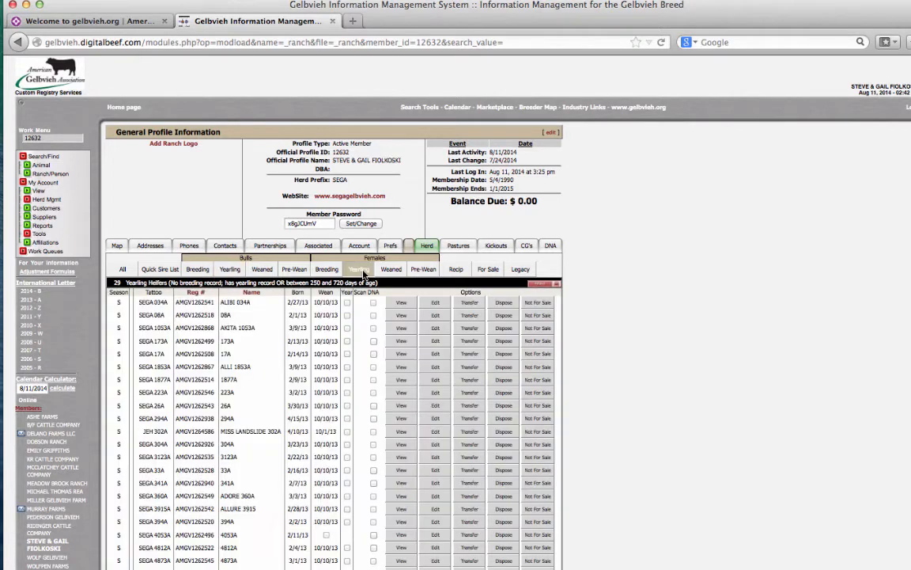
click(346, 327)
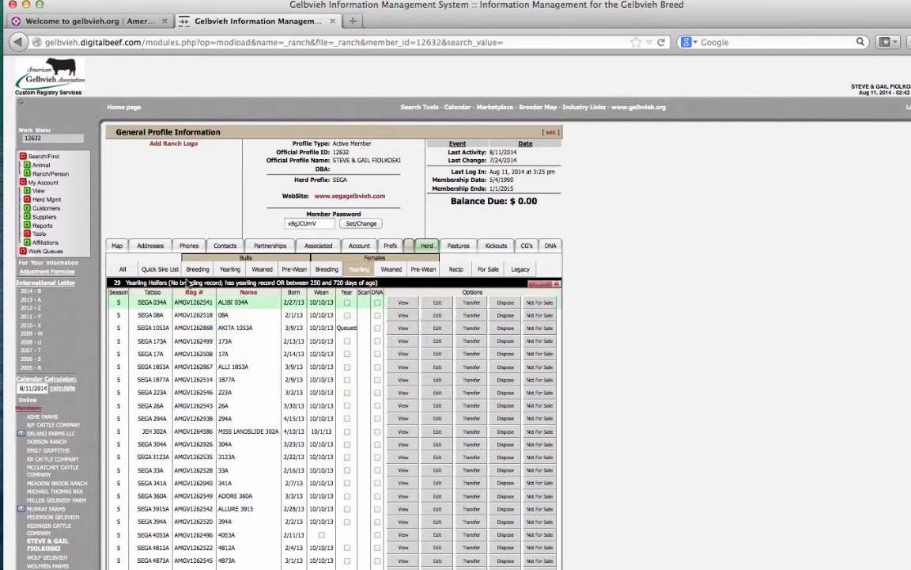
From Work Queues, enter the Yearling queue's work order for AKITA 1053A and SEGA 12A
click(43, 250)
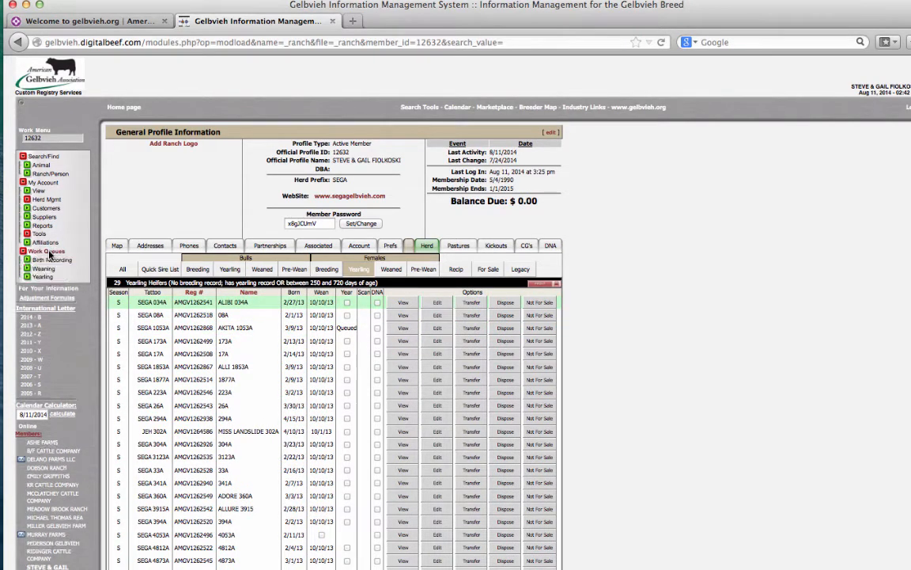
click(42, 276)
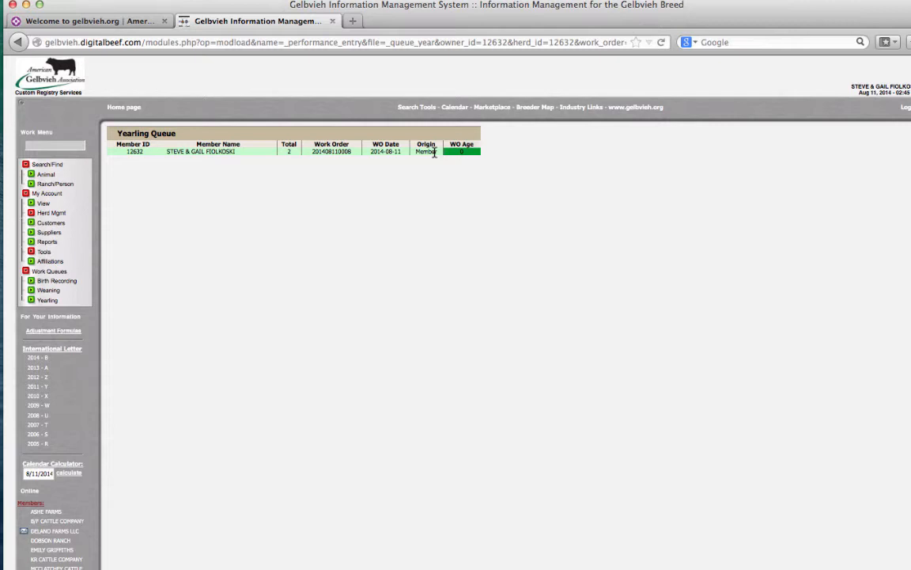
click(434, 153)
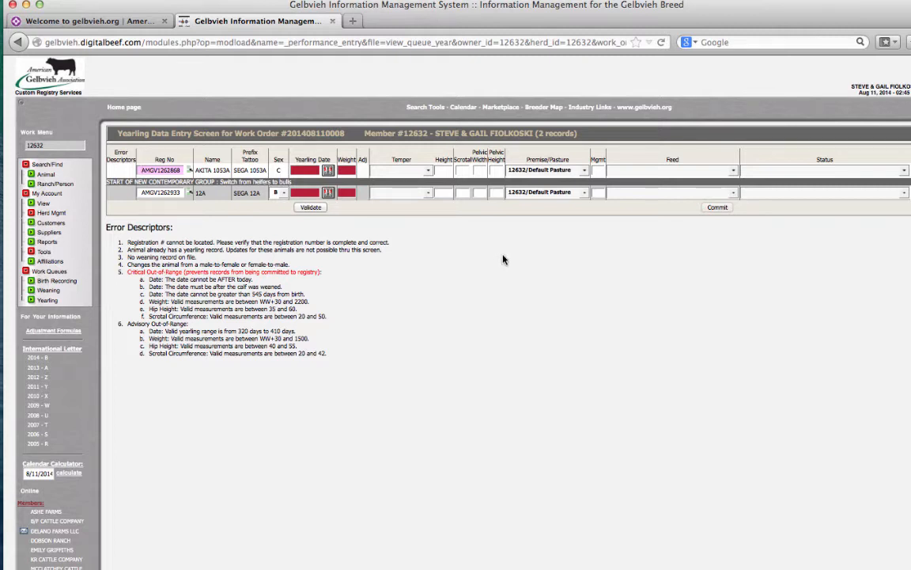
click(282, 160)
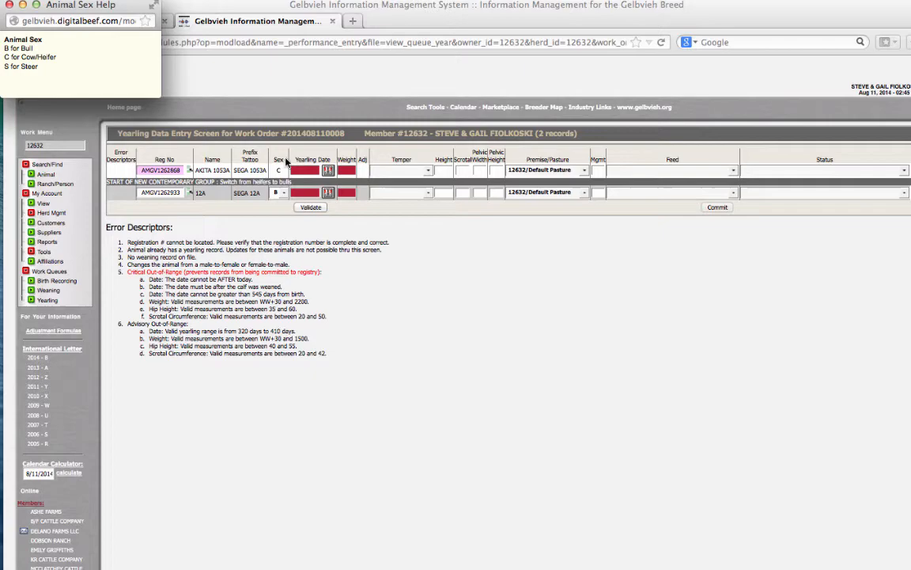
click(10, 4)
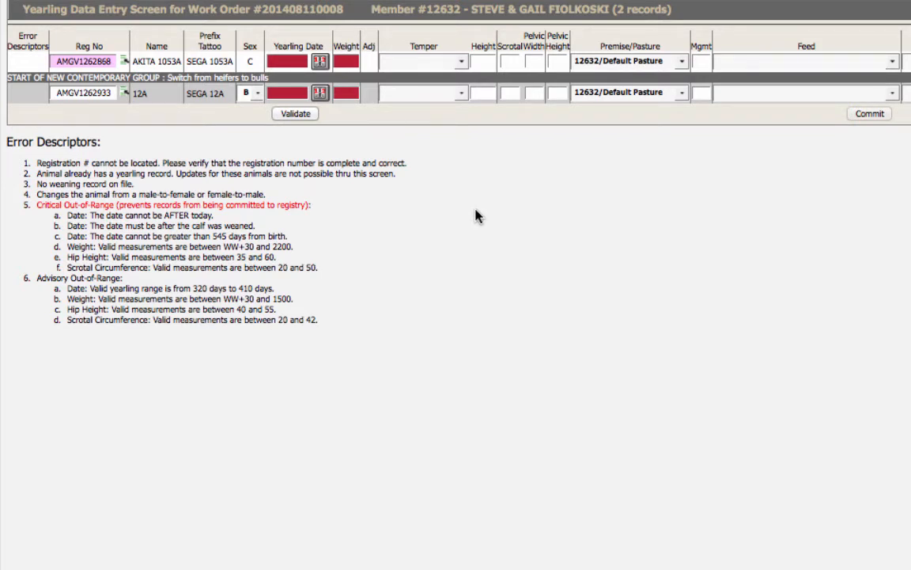
Pick April 10, 2014 from the calendar as AKITA 1053A's yearling date and move to Weight
key(Tab)
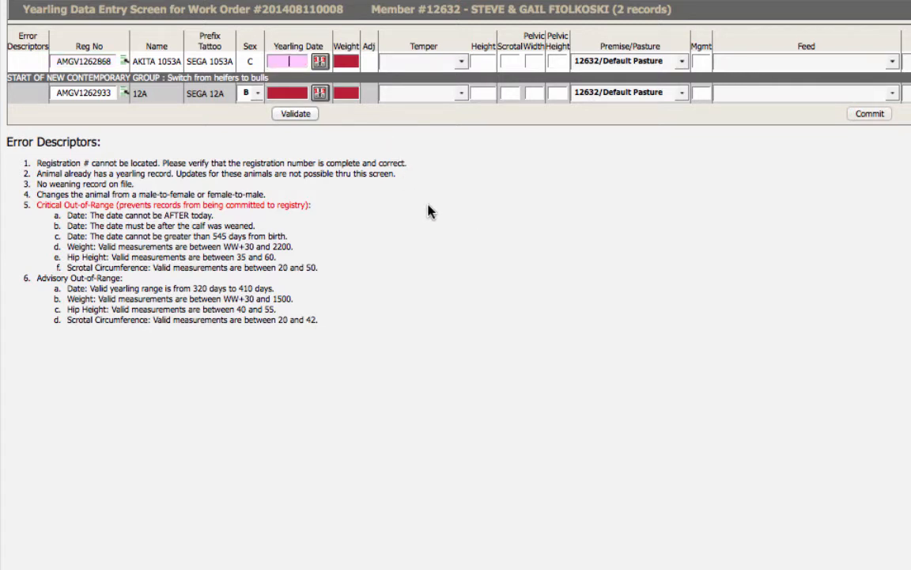
click(320, 62)
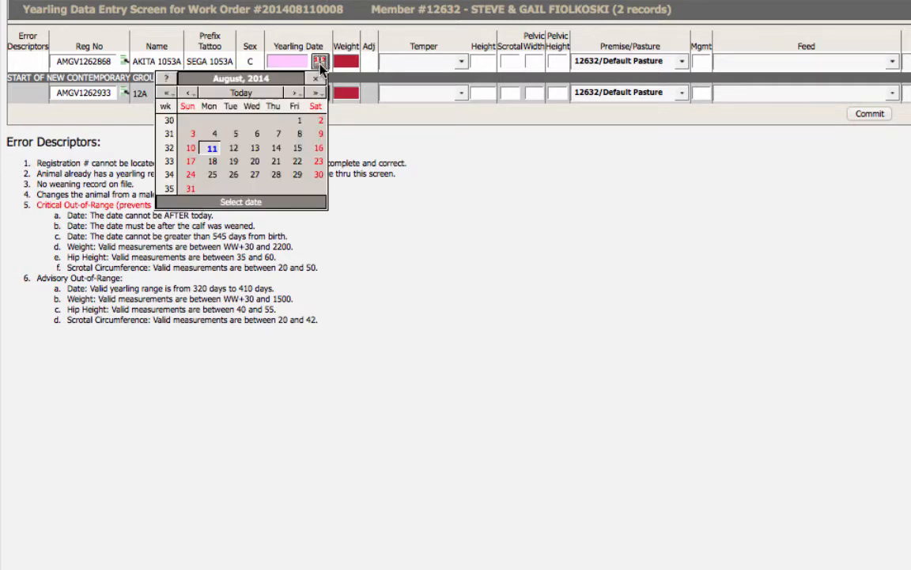
click(186, 94)
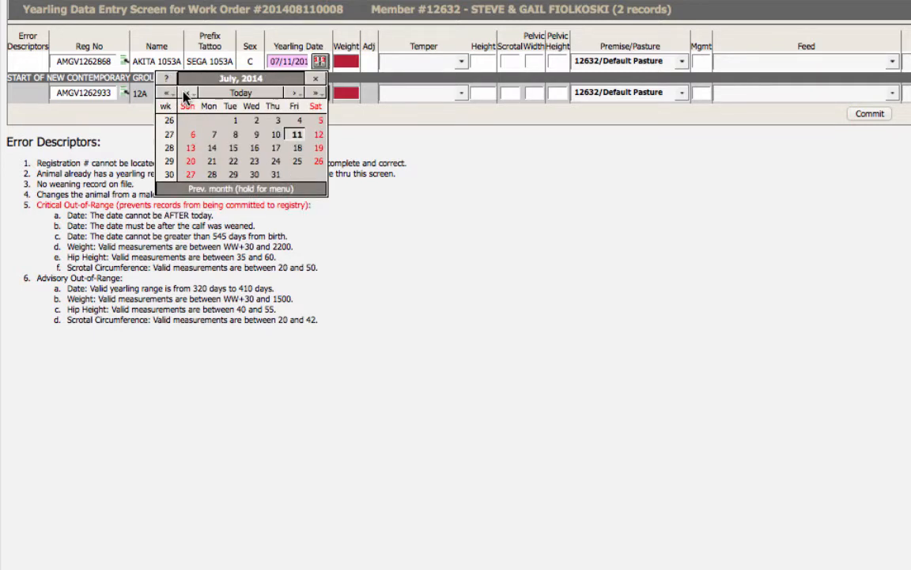
click(186, 95)
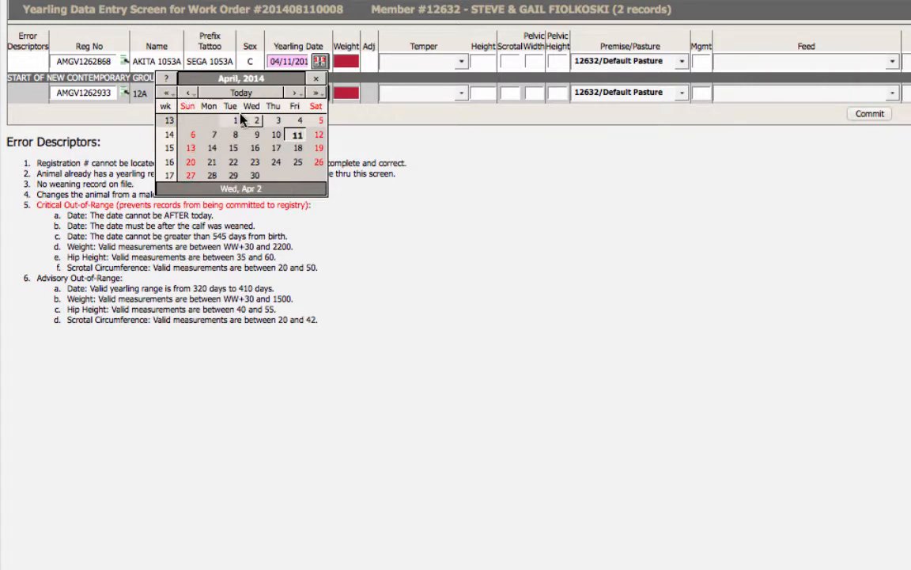
click(276, 135)
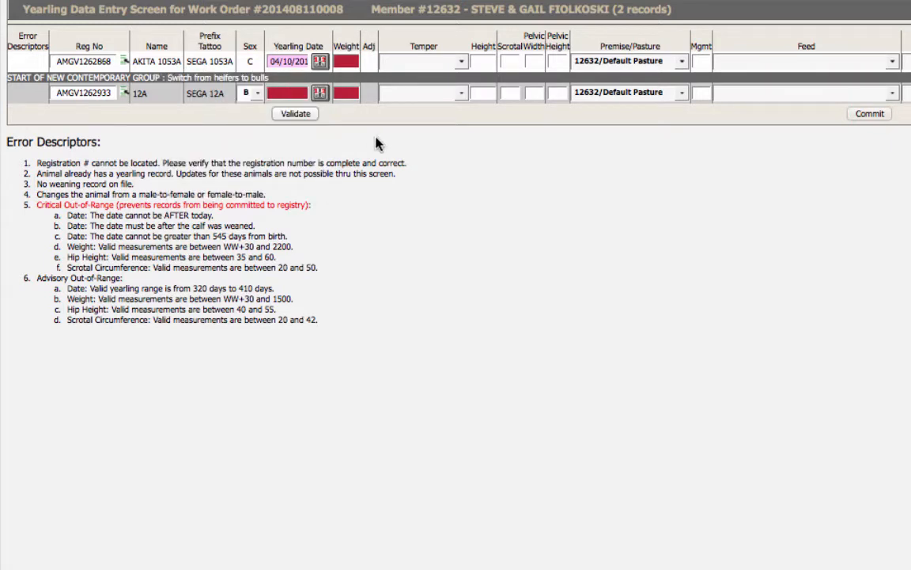
key(Tab)
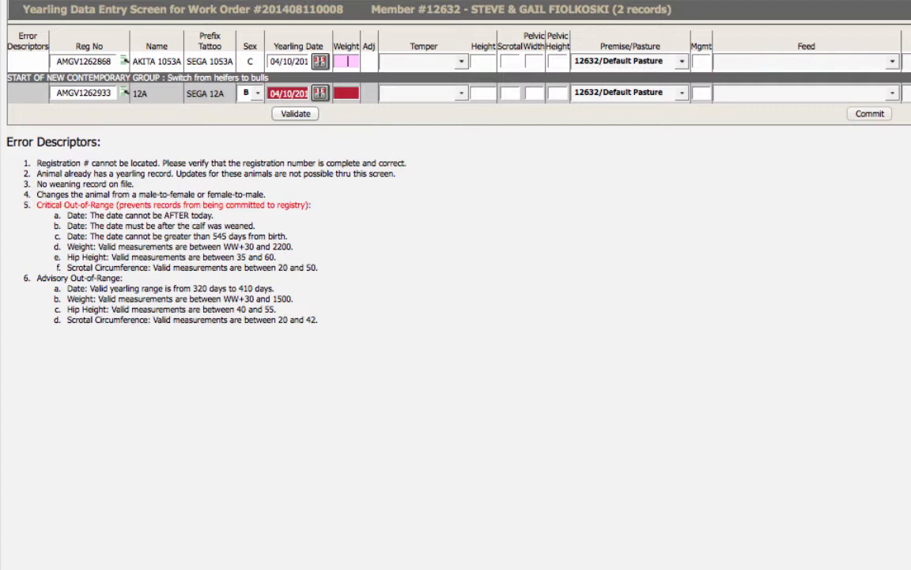
text(1150)
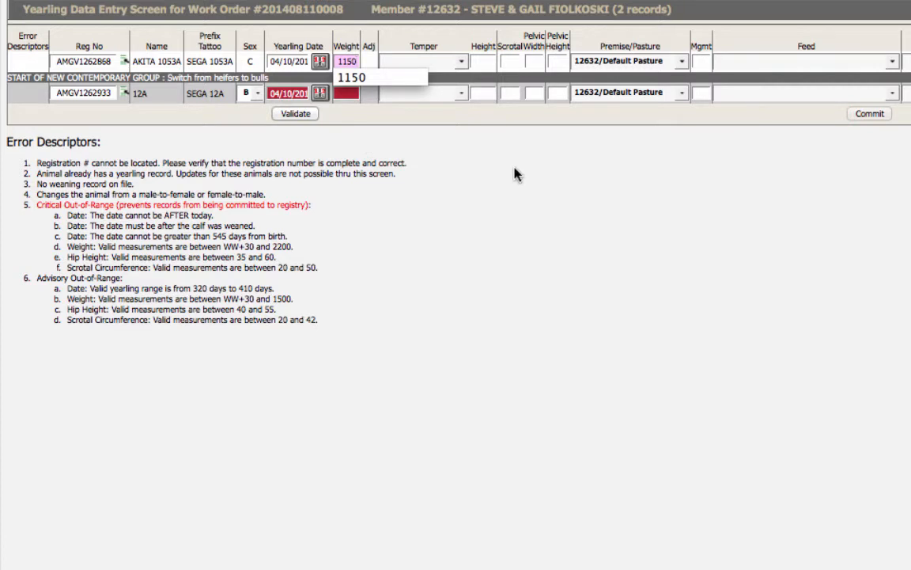
Set AKITA 1053A's temperament to Docile, height to 35 and feed to Pasture or Roughage
click(462, 63)
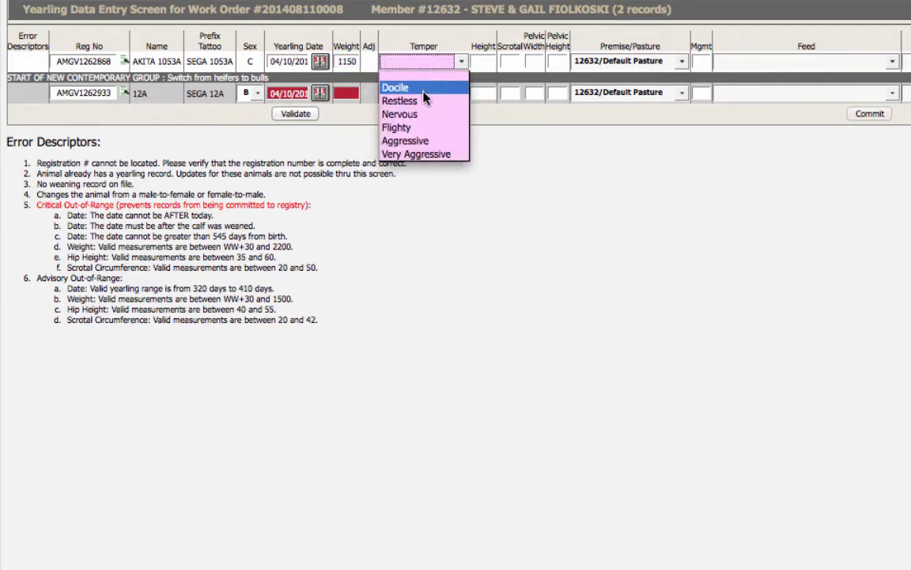
click(395, 87)
click(483, 60)
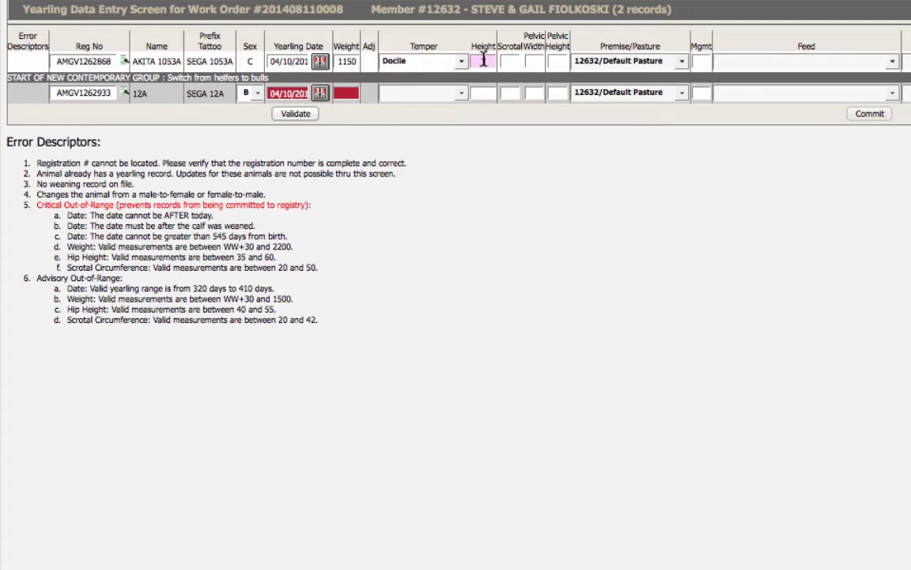
text(35)
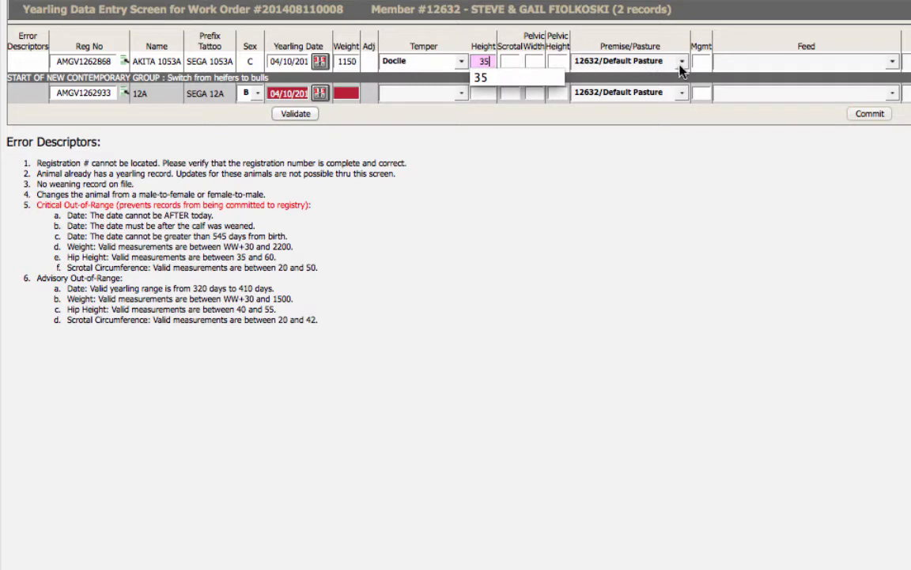
click(891, 63)
click(799, 88)
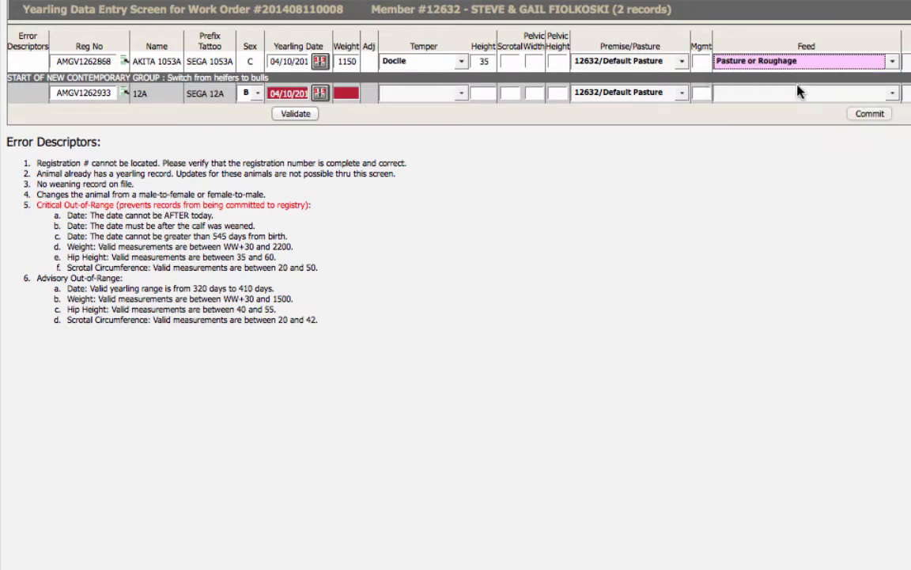
scroll(791, 238, right, 5)
scroll(843, 68, right, 3)
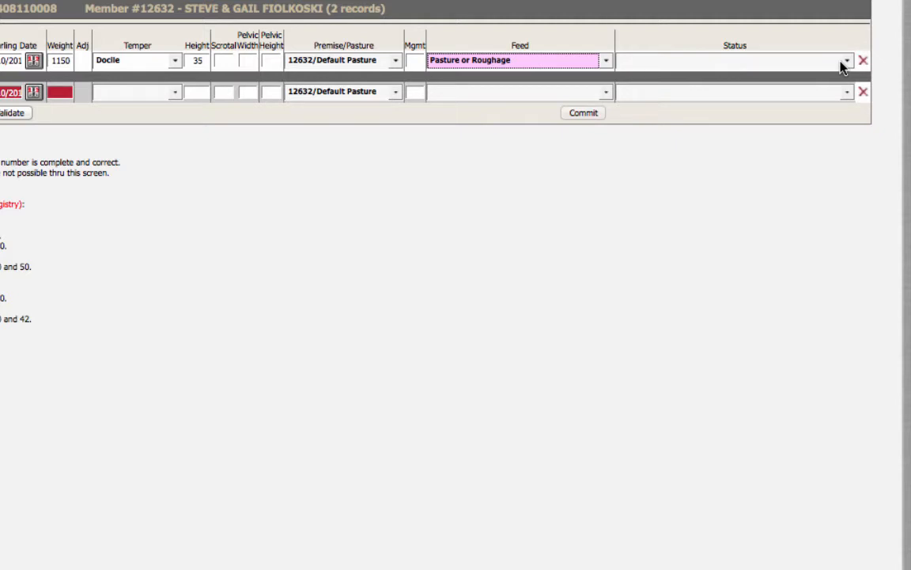
Set row 1's status to 0 - Active and delete the empty second record for 12A
click(843, 67)
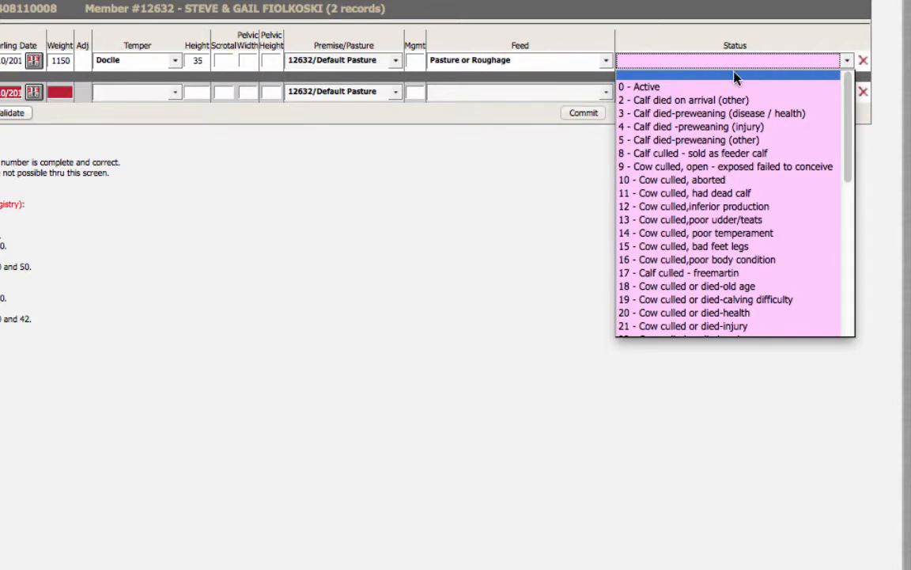
click(675, 86)
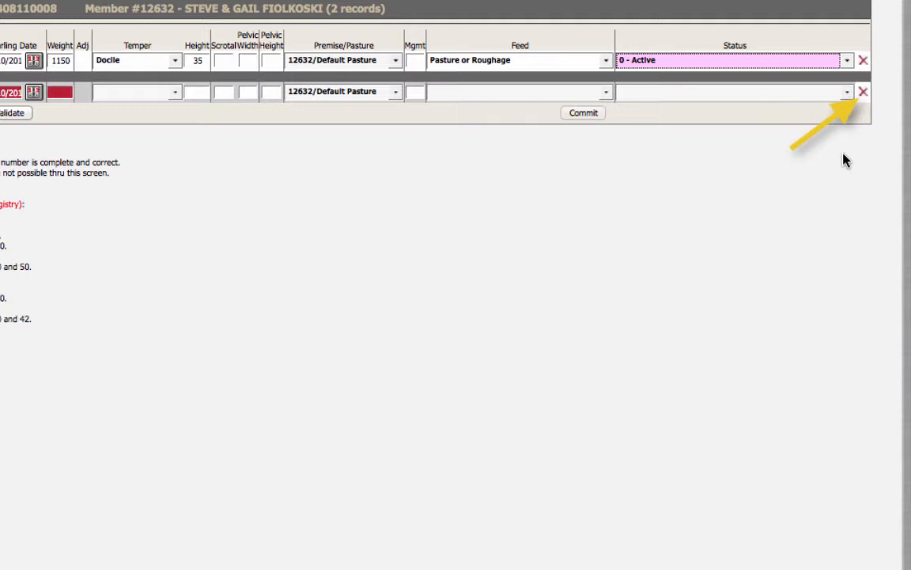
click(863, 92)
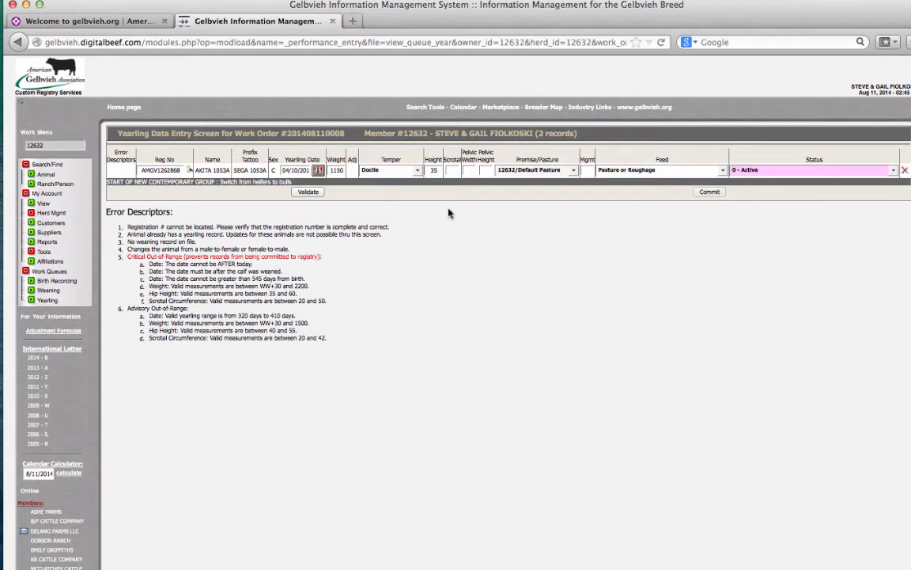
Validate the record and review the 6.c advisory error descriptor on the 35 height
click(317, 193)
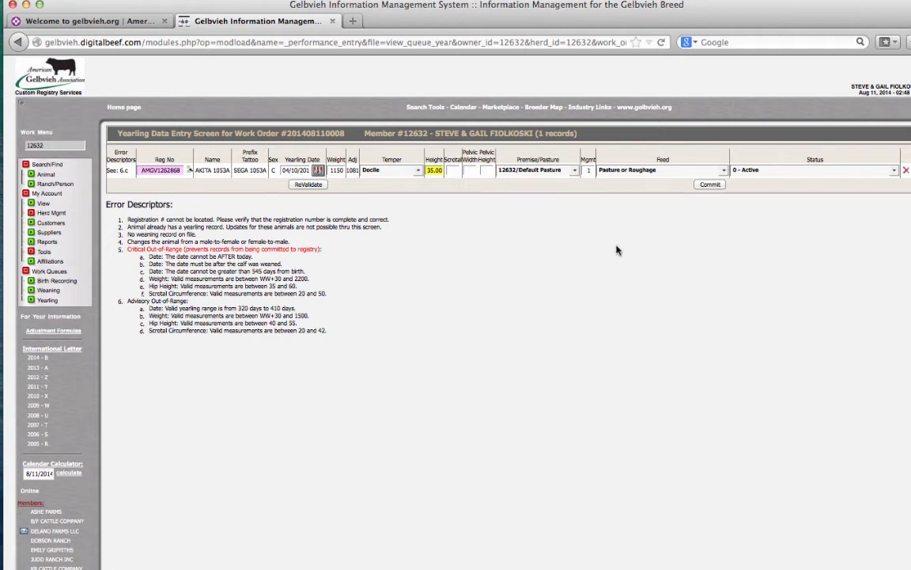
click(535, 273)
Replace height with 45.00 and weight with 2225, then revalidate to get critical error 5.c
click(435, 169)
text(45.00)
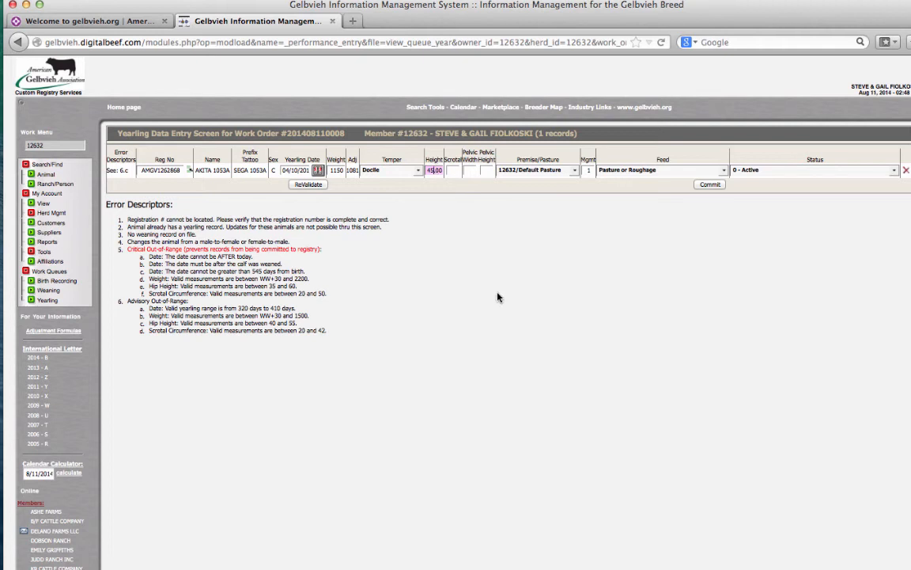
double_click(337, 170)
key(BackSpace)
text(2225)
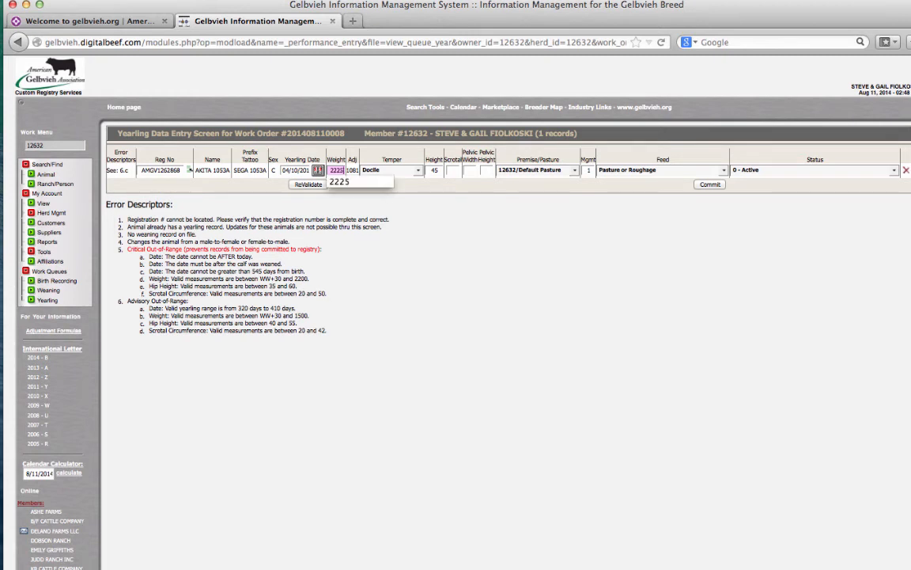
click(317, 186)
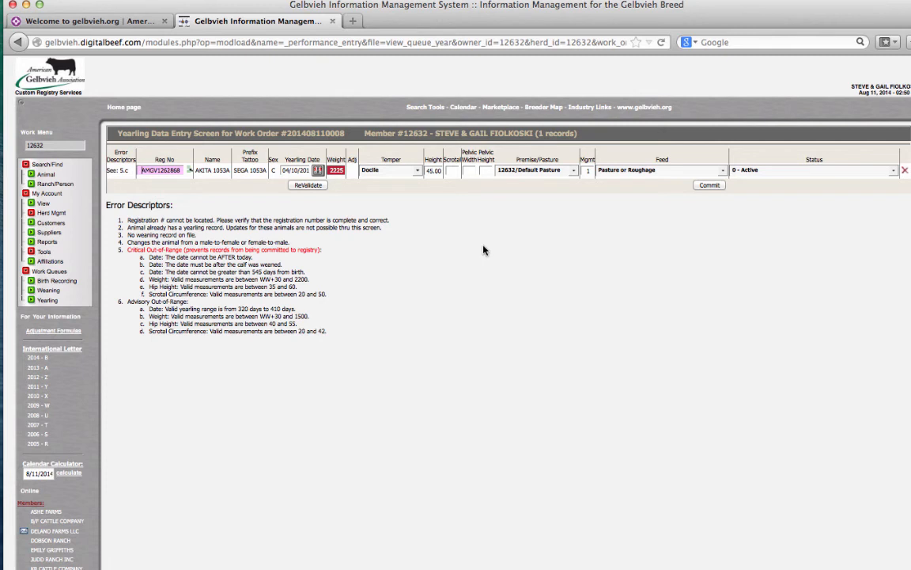
Correct the weight back to 1150, revalidate cleanly and commit the yearling record
click(340, 171)
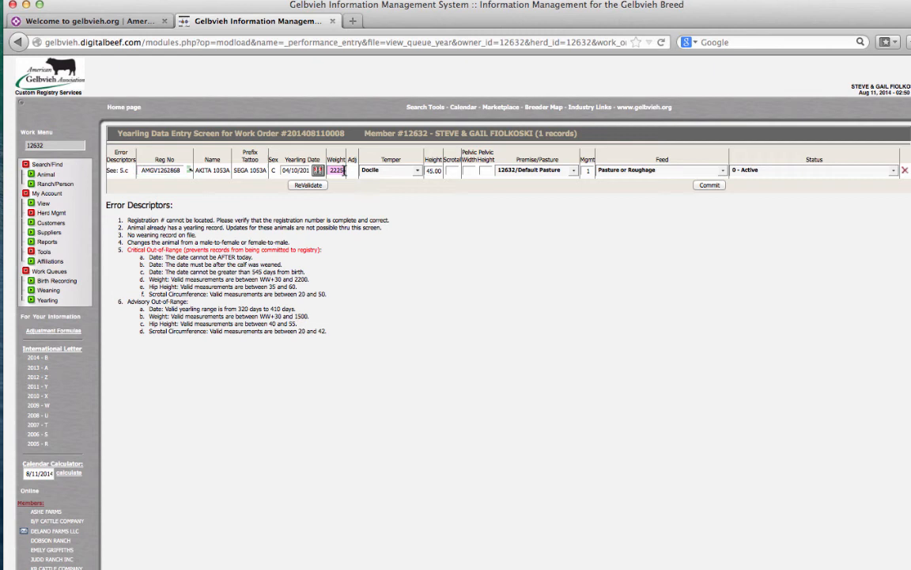
key(BackSpace)
text(1150)
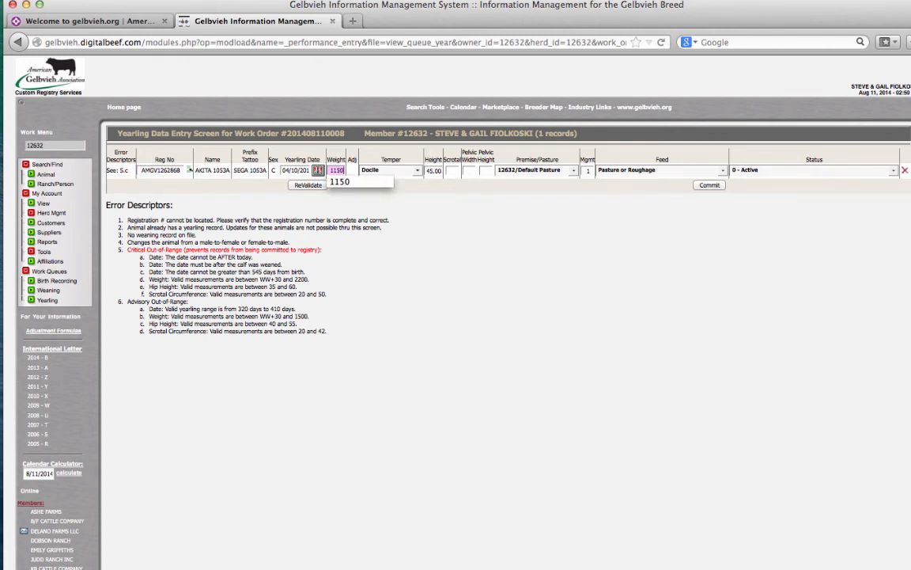
click(447, 246)
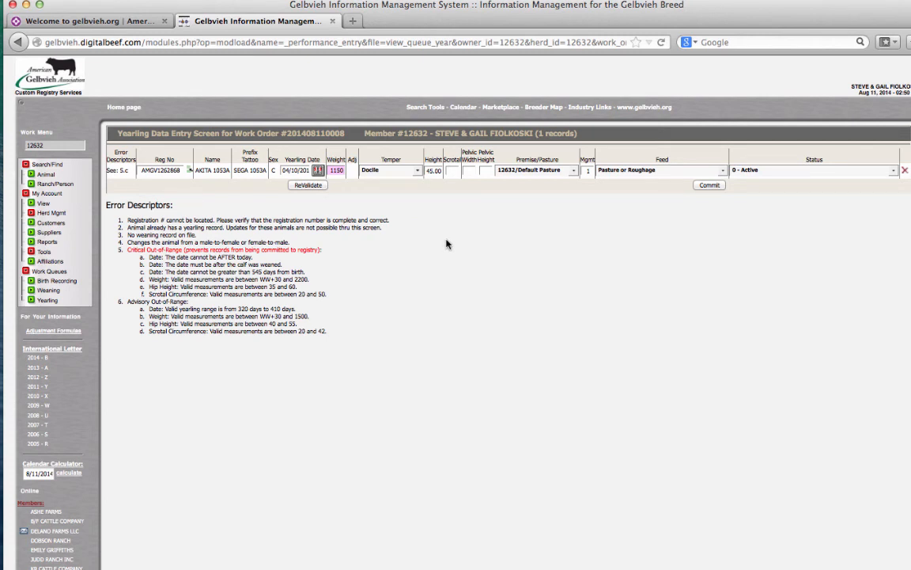
click(319, 187)
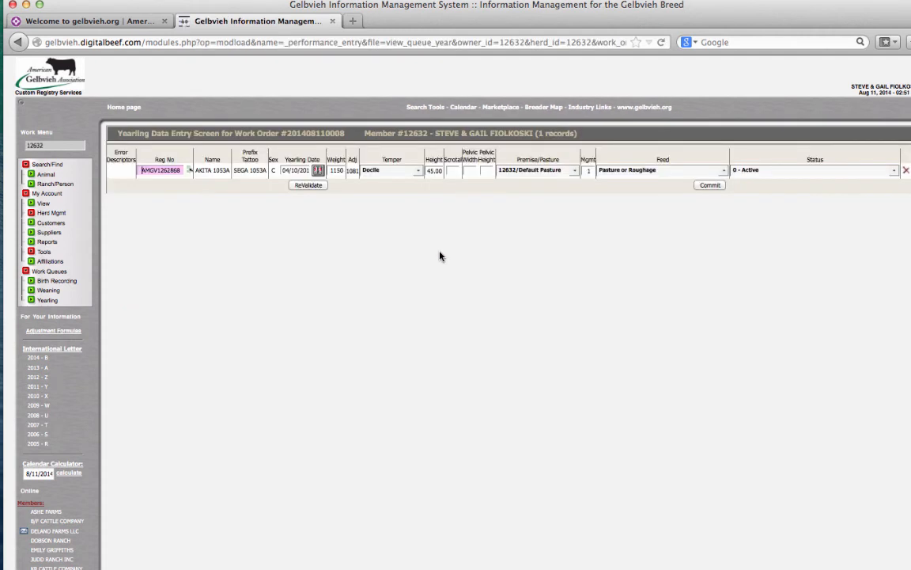
click(708, 188)
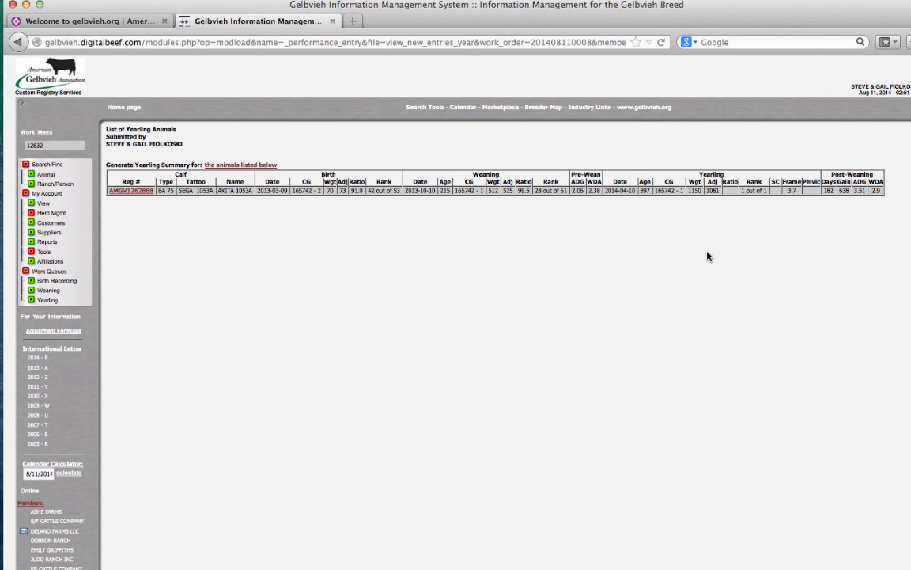
View the member profile, check its Kickouts, and return to the Herd inventory categories
click(44, 204)
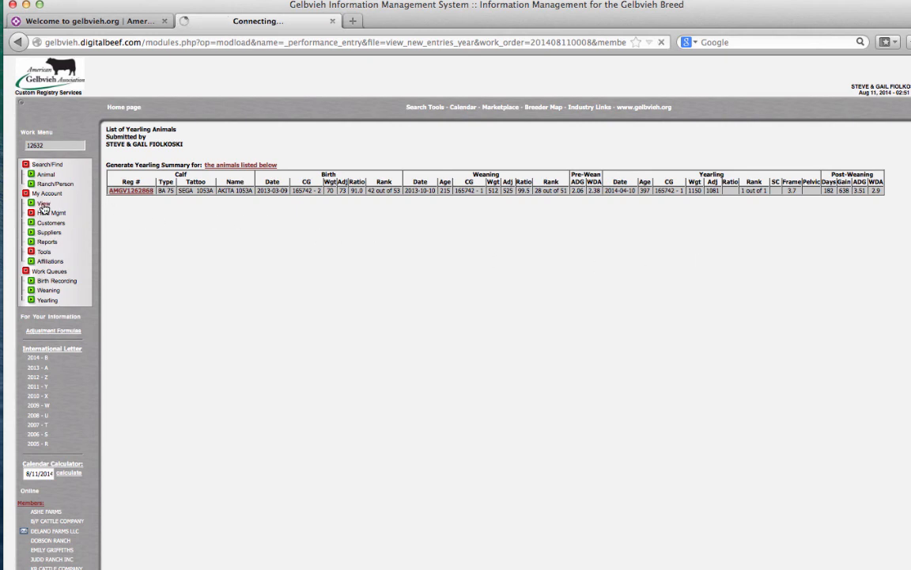
click(427, 245)
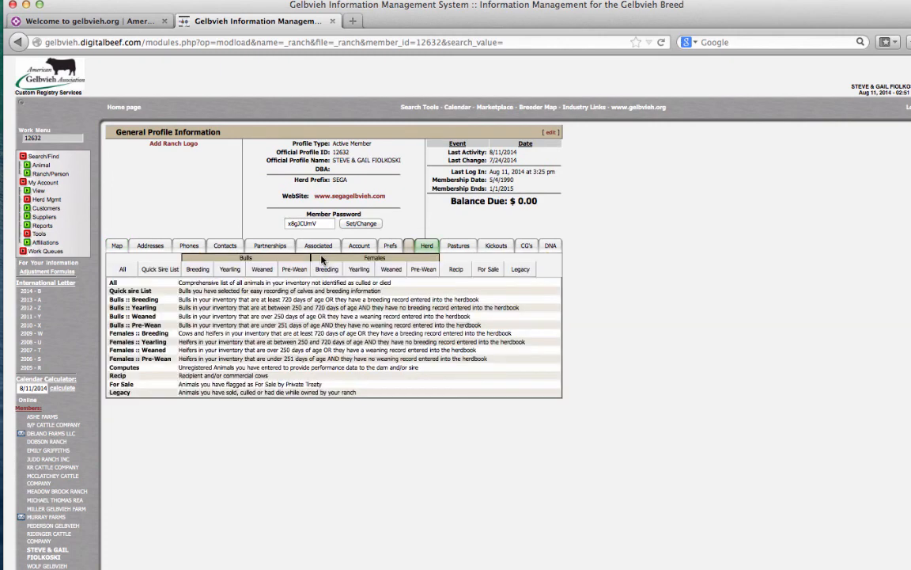
click(509, 248)
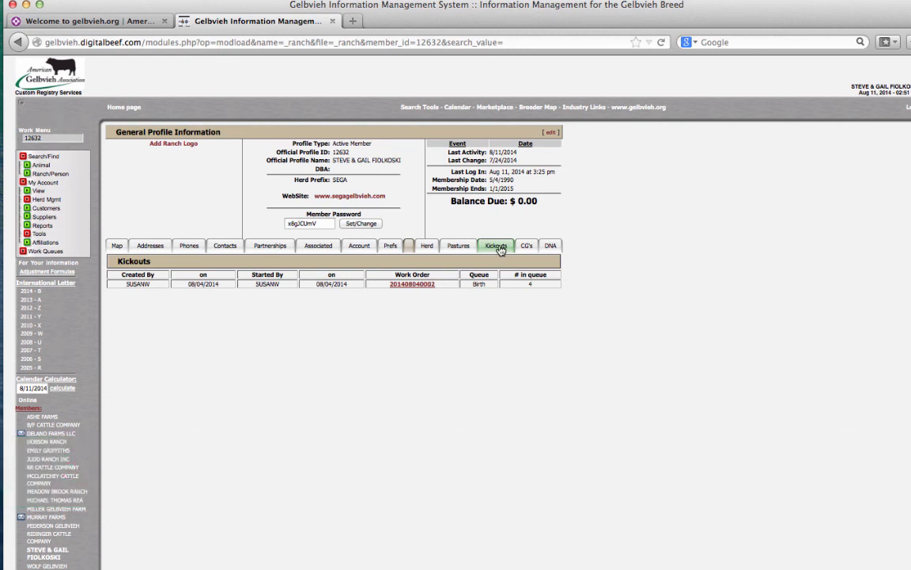
click(428, 247)
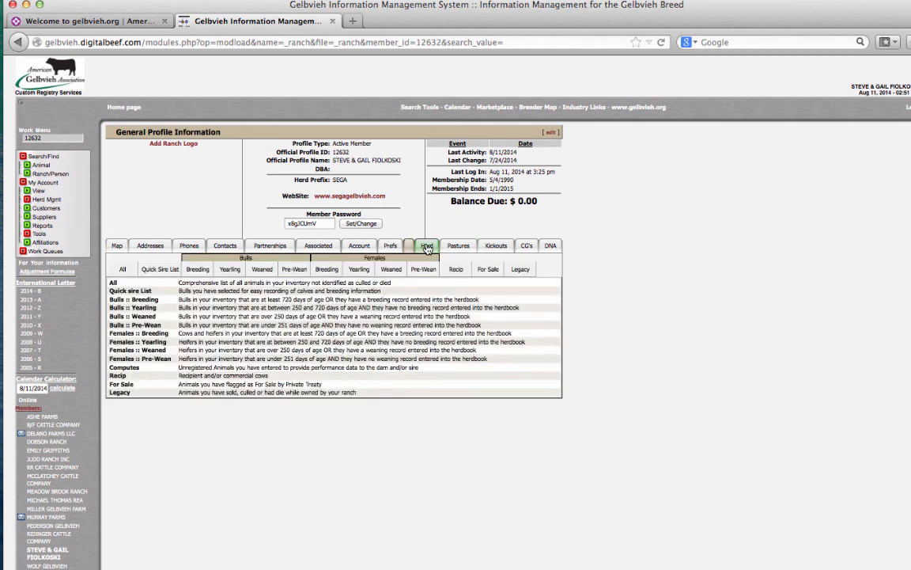
List the 29 yearling heifers, confirming AKITA 1053A's 4/10/14 yearling date
click(364, 272)
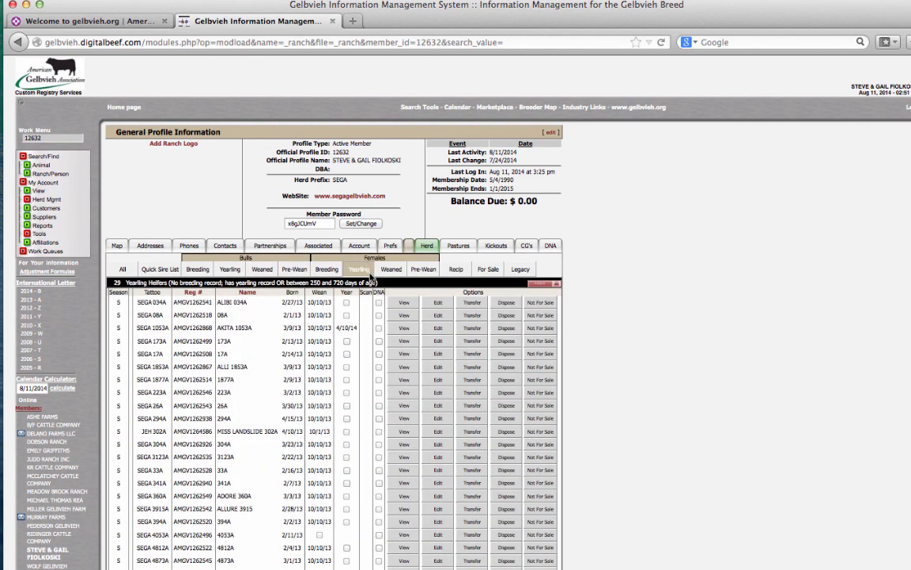